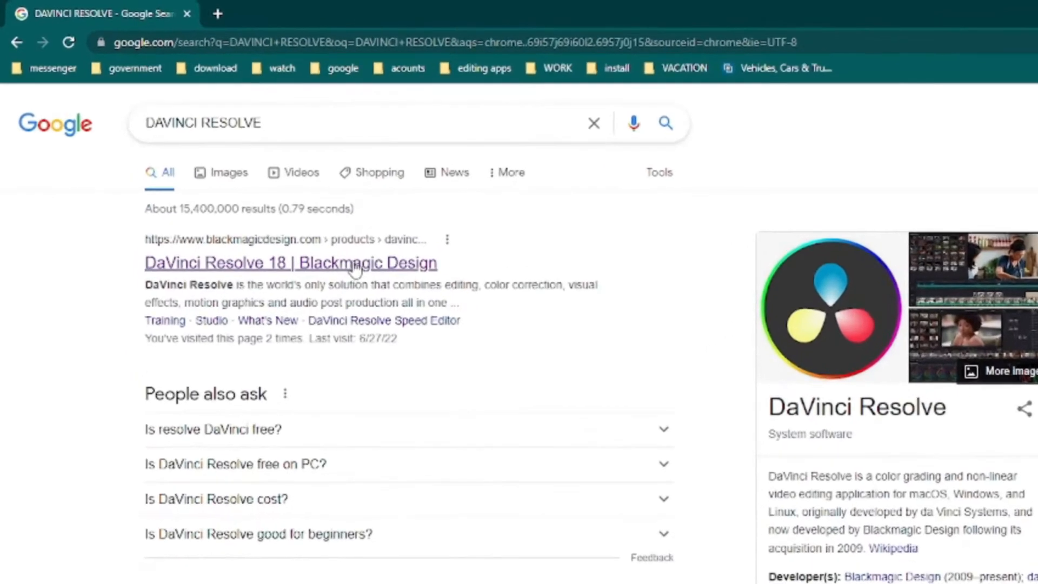
# Open Blackmagic Design's DaVinci Resolve 18 page and choose the free DaVinci Resolve 18 Beta download for Windows.
pyautogui.click(354, 265)
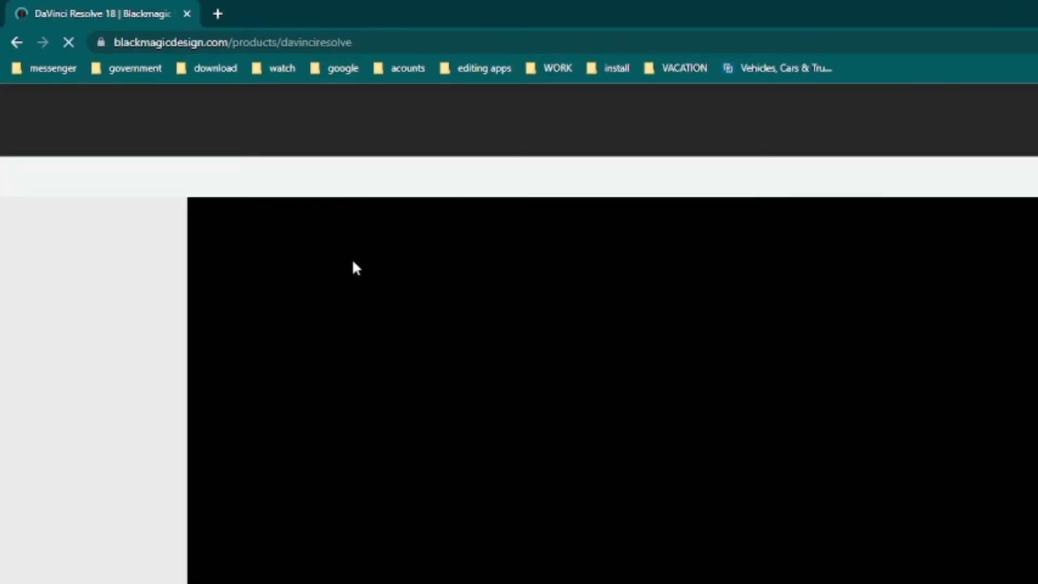
pyautogui.scroll(-3, 598, 251)
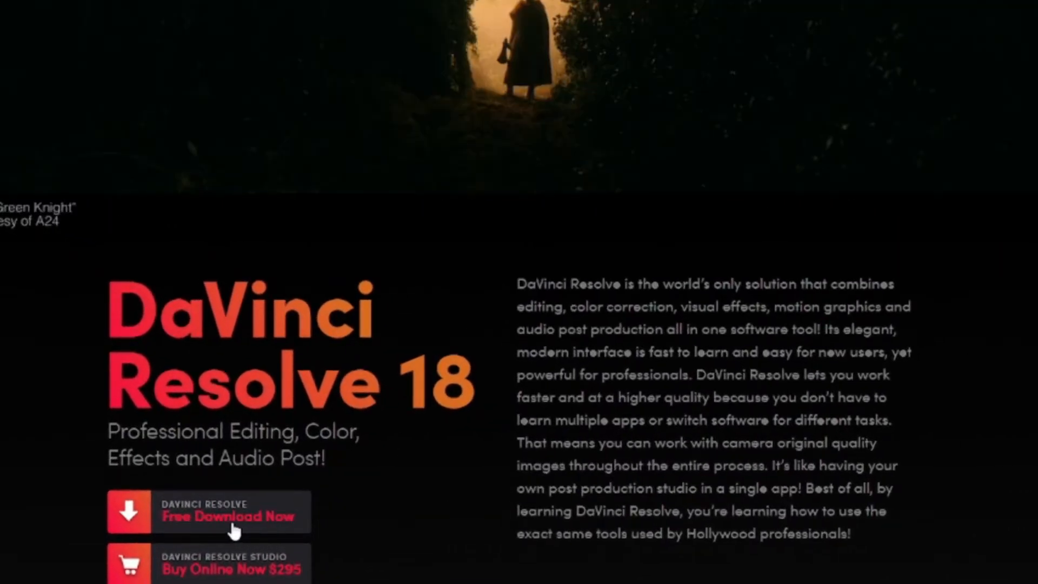
pyautogui.click(234, 531)
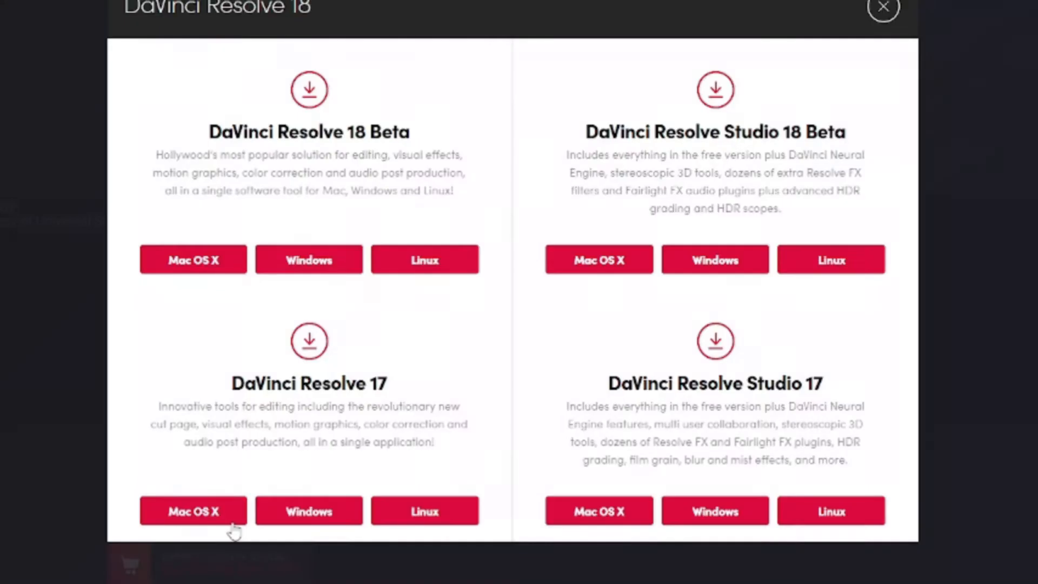
pyautogui.click(312, 265)
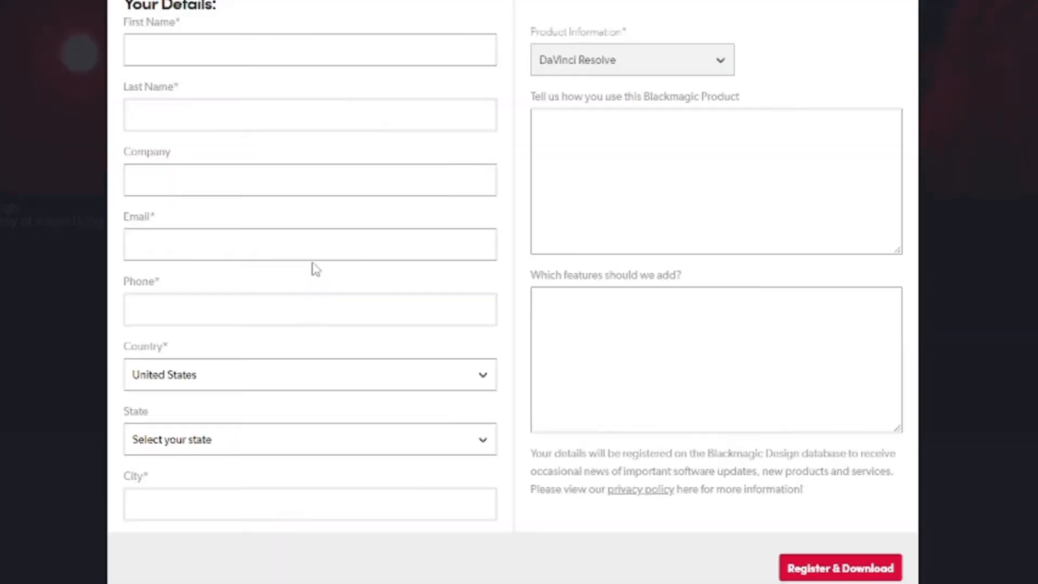
# Fill in the registration form's first name, last name, company, email and phone with the saved entries.
pyautogui.click(256, 51)
pyautogui.click(233, 101)
pyautogui.click(230, 115)
pyautogui.click(228, 164)
pyautogui.click(229, 181)
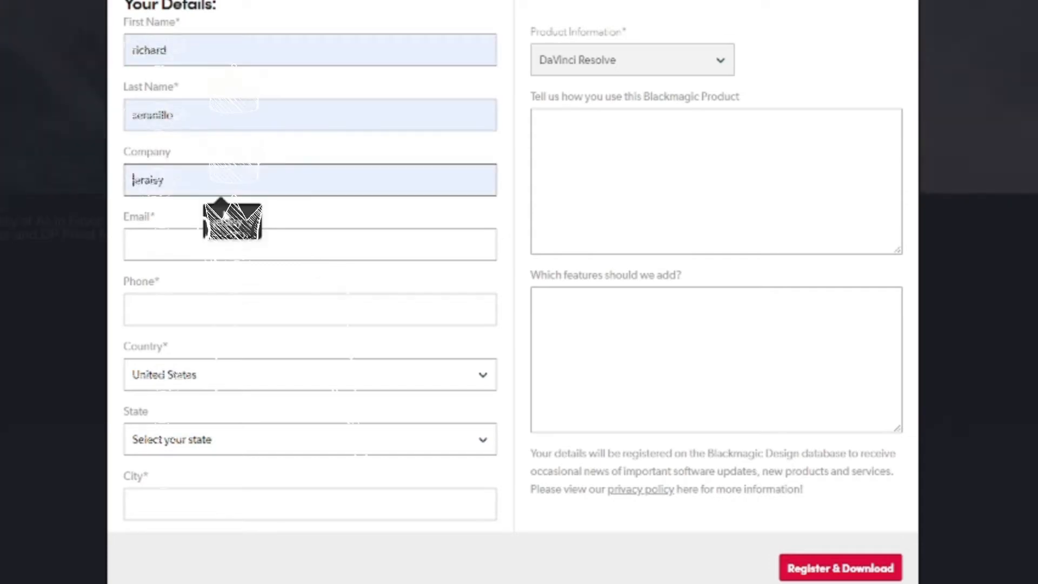
pyautogui.click(228, 224)
pyautogui.click(232, 245)
pyautogui.click(243, 285)
pyautogui.click(227, 309)
pyautogui.click(243, 340)
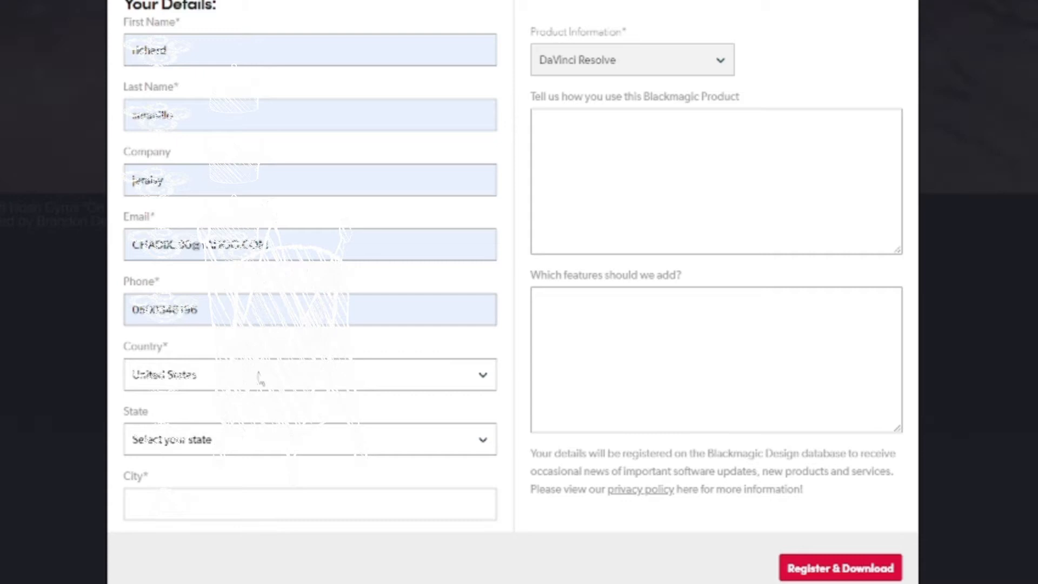
# Set the registration country to Saudi Arabia and fill in the city with the saved entry.
pyautogui.click(260, 375)
pyautogui.press('s')
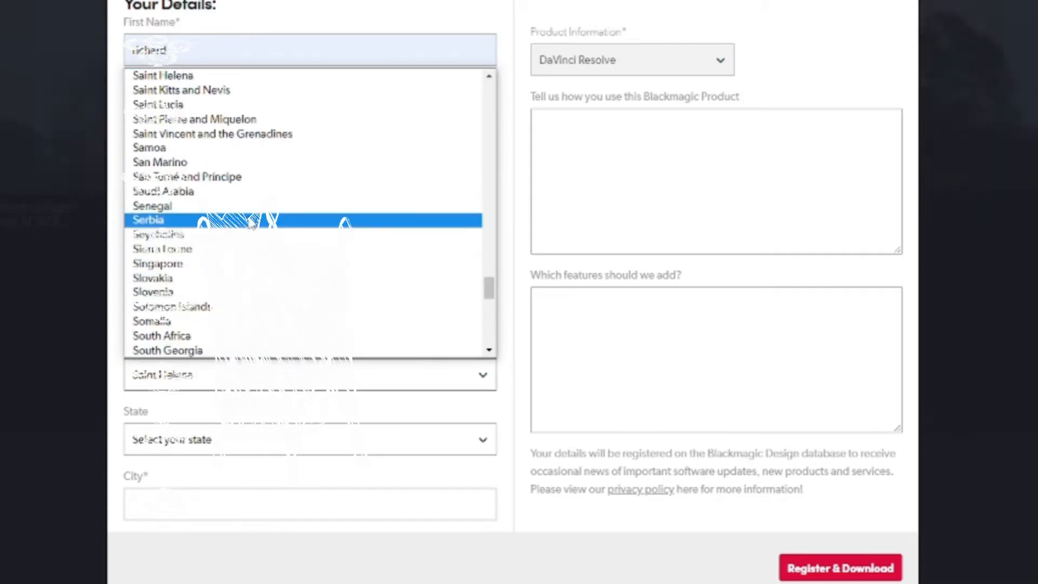
pyautogui.click(246, 192)
pyautogui.click(216, 503)
pyautogui.click(216, 536)
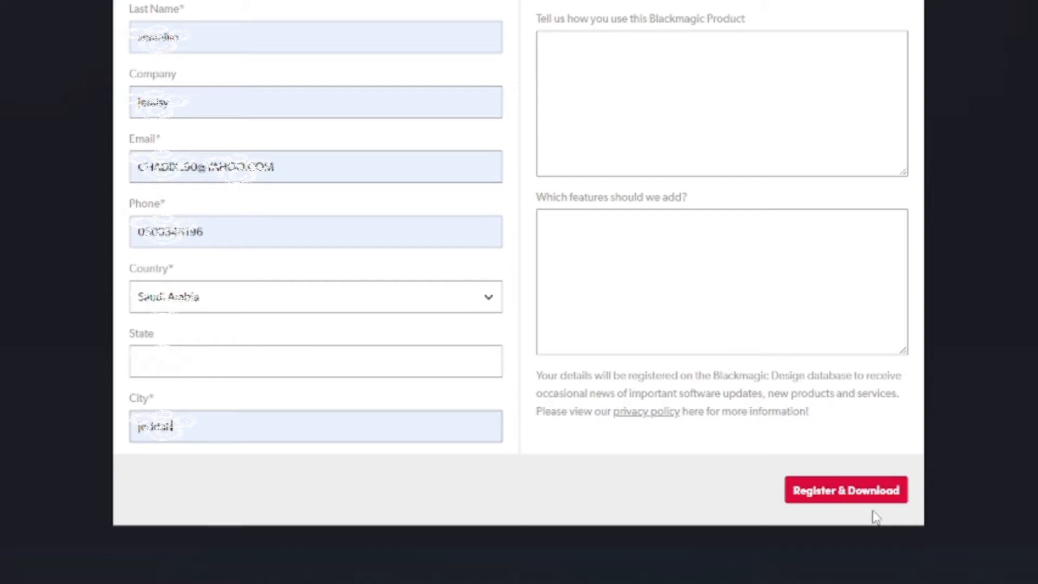
# Submit the registration and save DaVinci_Resolve_18.0b5_Windows.zip to the Desktop.
pyautogui.click(843, 489)
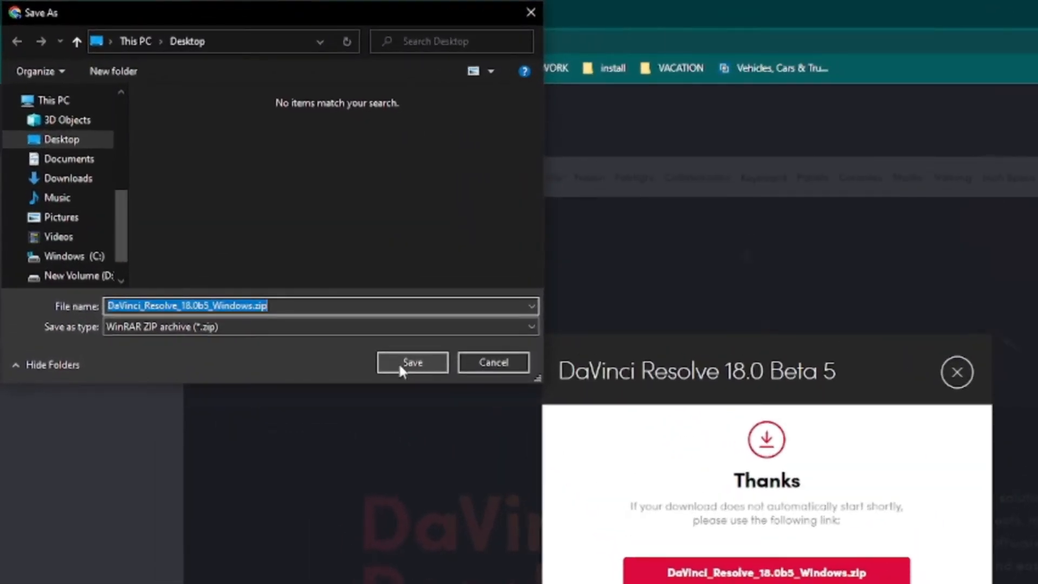
pyautogui.click(398, 362)
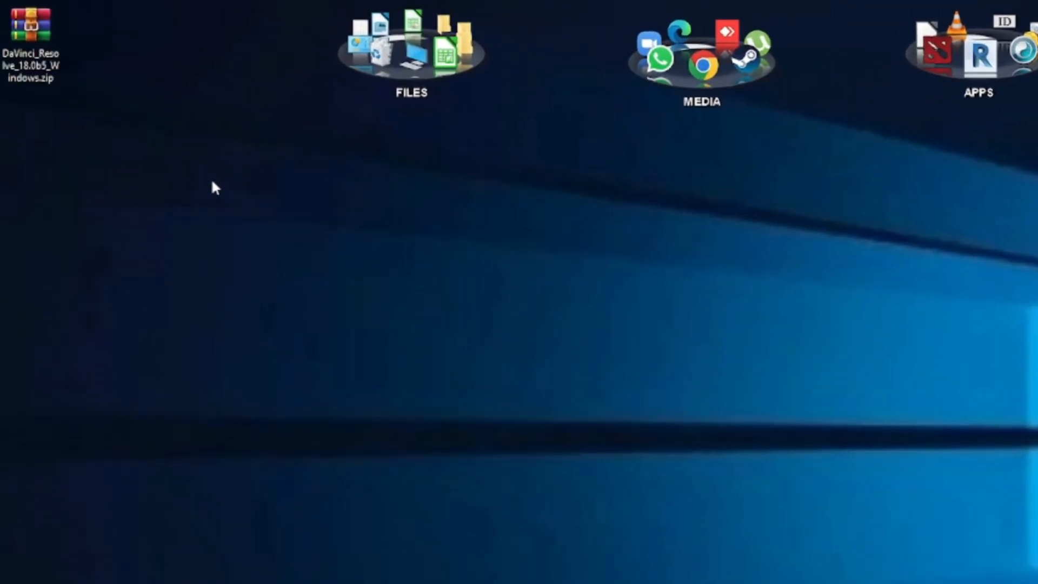
# Create a new folder on the desktop named DAVINCI RESOLVE.
pyautogui.rightClick(212, 182)
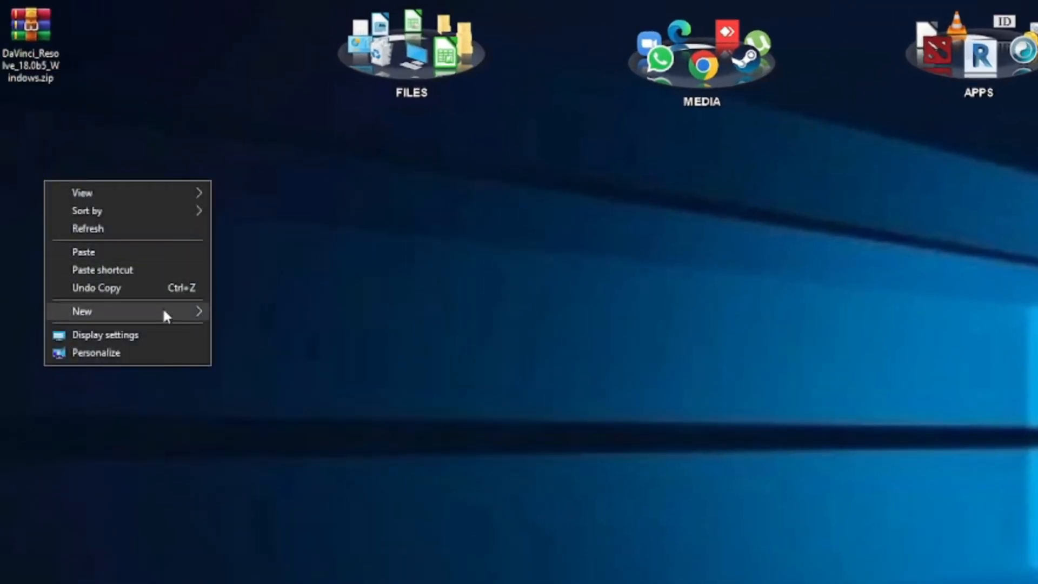
pyautogui.moveTo(165, 311)
pyautogui.click(250, 314)
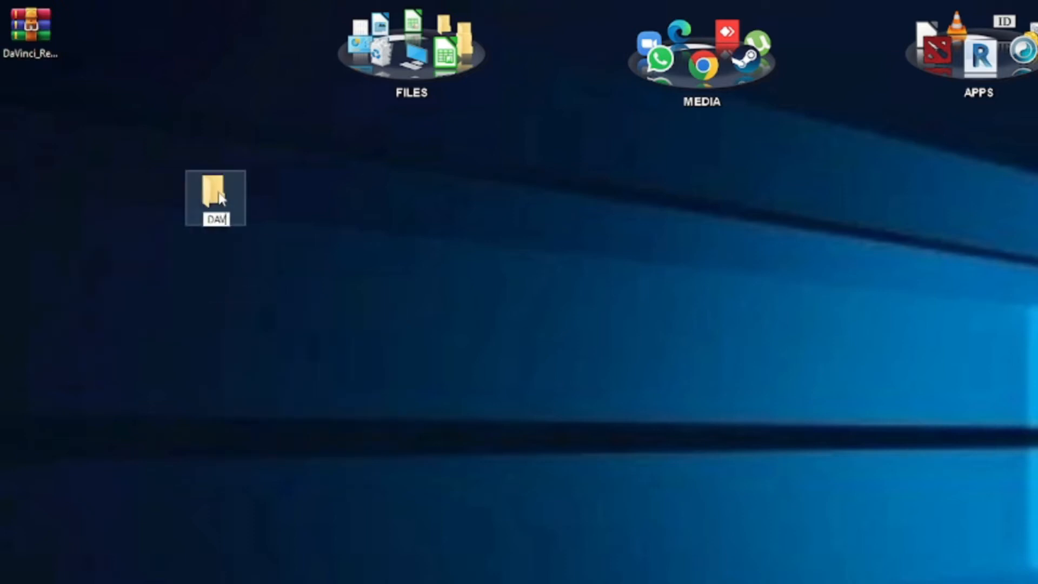
pyautogui.write('DAVINCI RESOLVE')
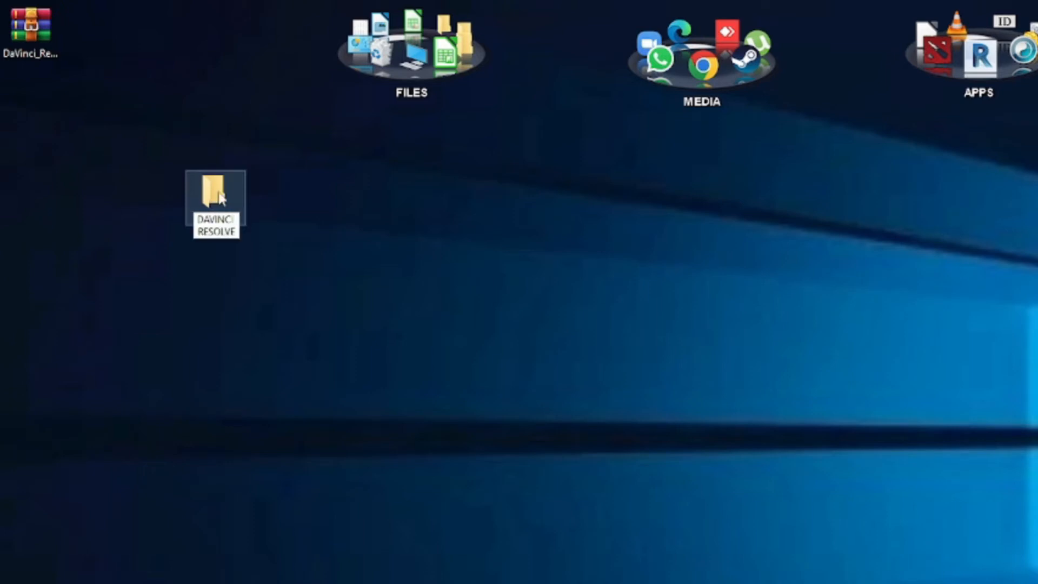
pyautogui.press('Return')
# Extract the downloaded DaVinci Resolve zip with WinRAR into the DAVINCI RESOLVE folder on the desktop.
pyautogui.rightClick(39, 27)
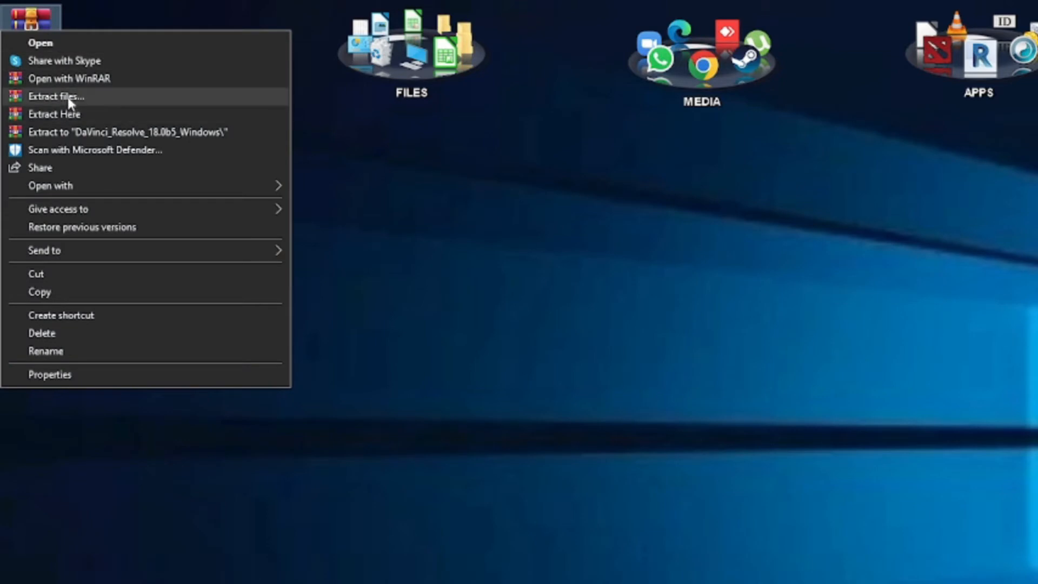
pyautogui.click(70, 97)
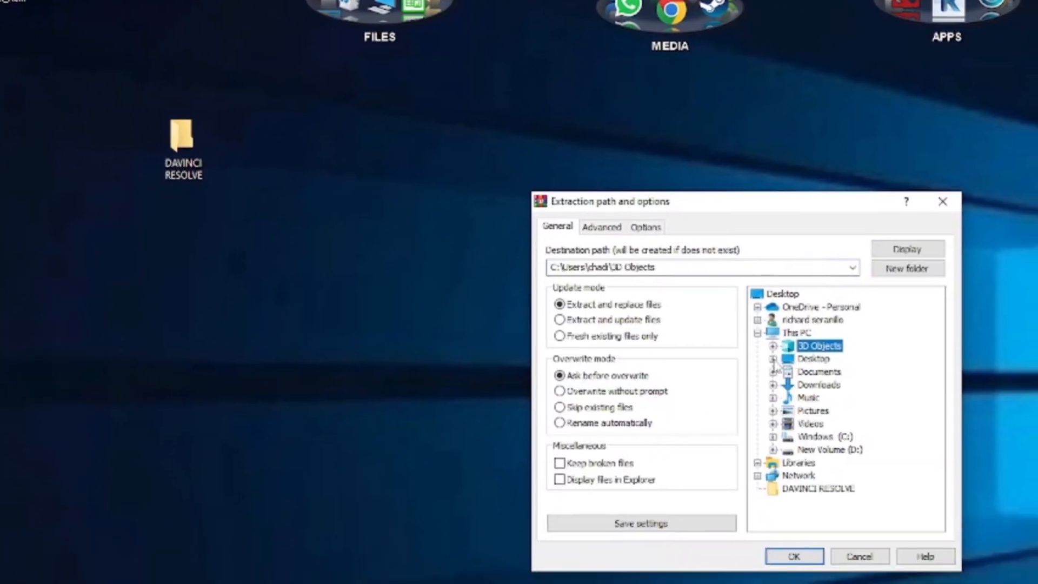
pyautogui.click(804, 414)
pyautogui.click(867, 430)
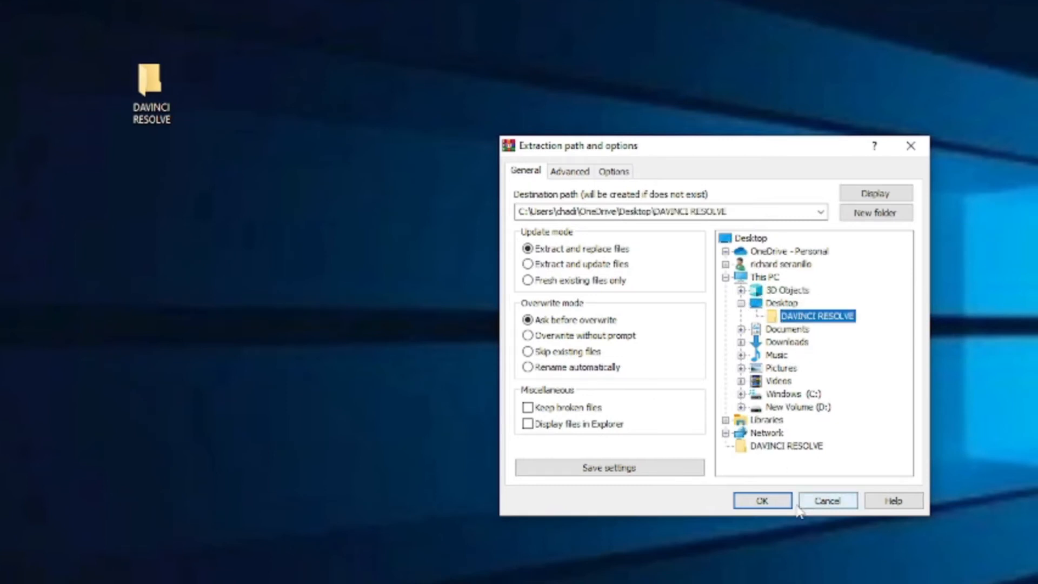
pyautogui.click(766, 501)
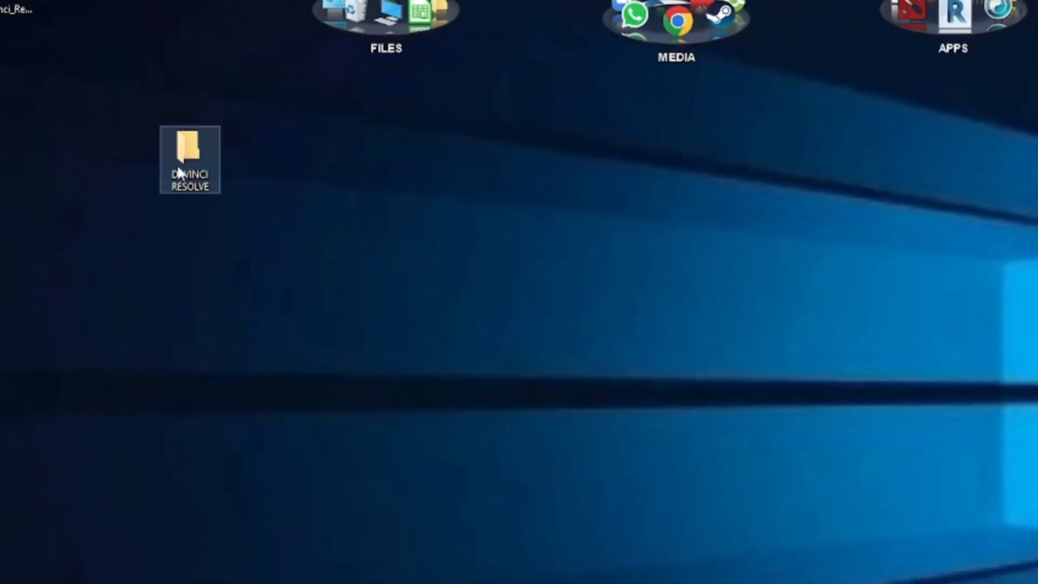
# Run DaVinci_Resolve_18.0b5_Windows.exe from the extracted folder as administrator and start installing the preselected components.
pyautogui.doubleClick(188, 160)
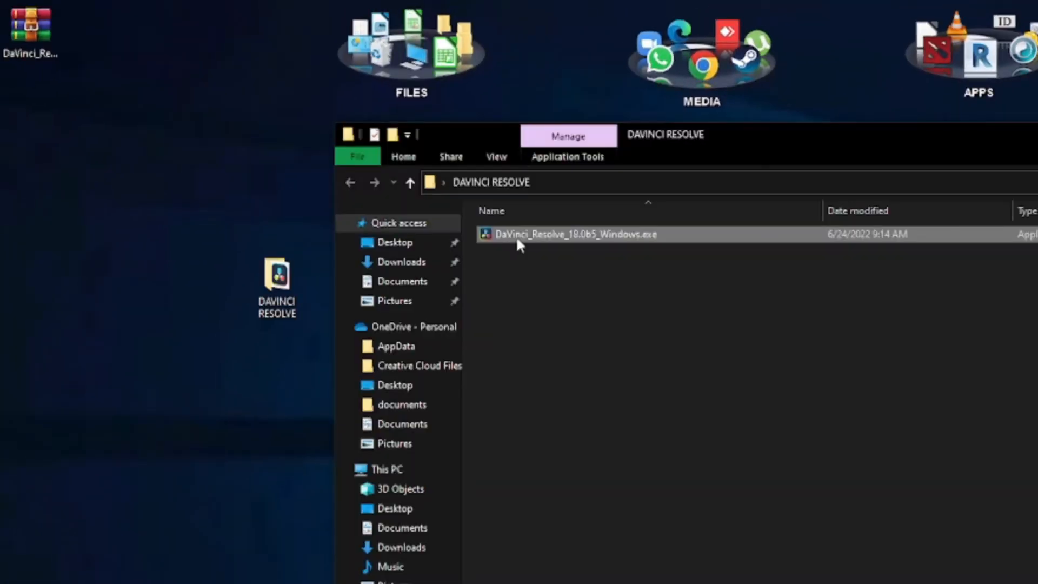
pyautogui.rightClick(516, 236)
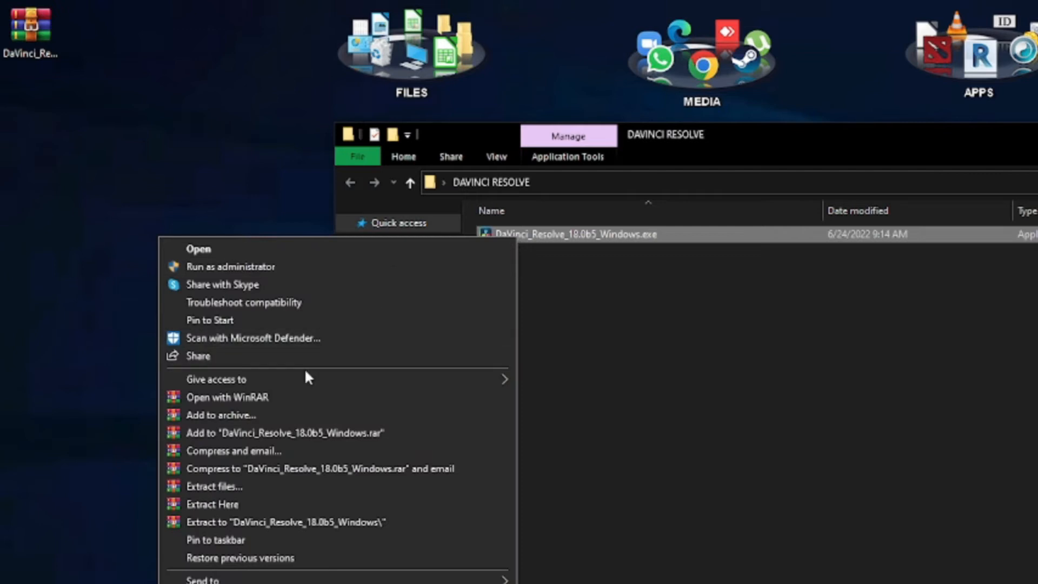
pyautogui.click(266, 270)
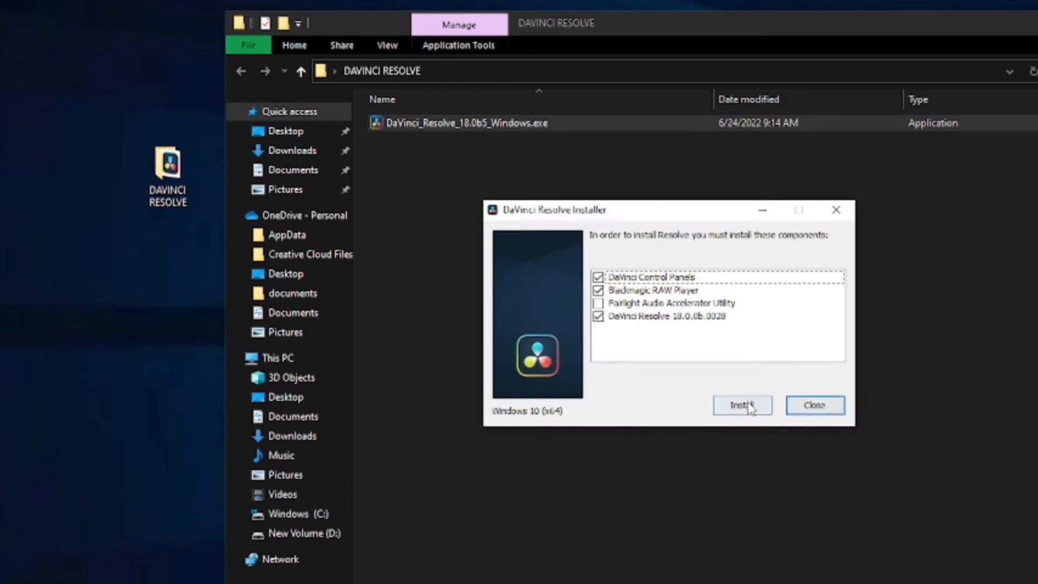
pyautogui.click(740, 408)
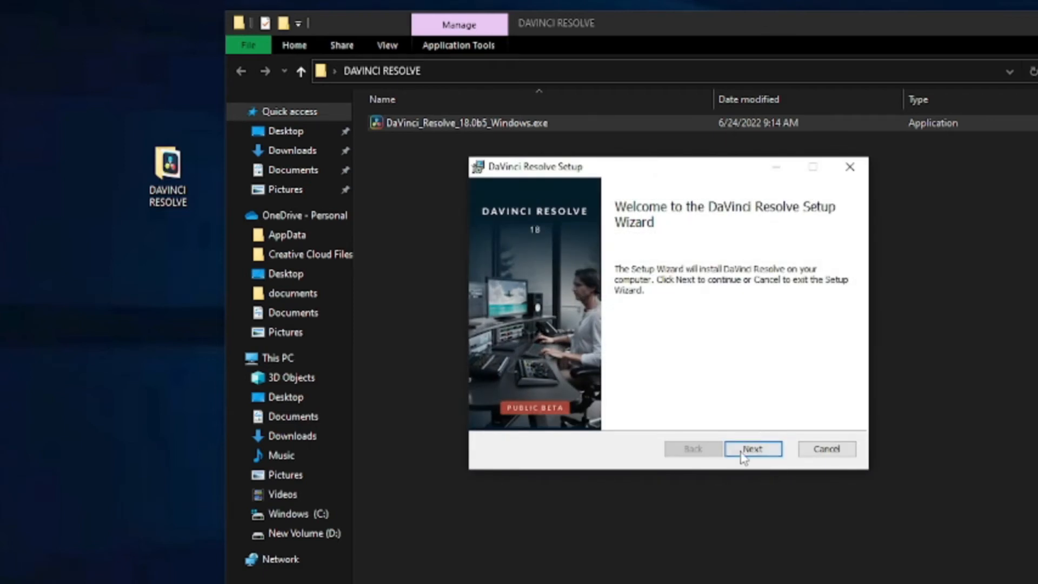
# Accept the license agreement and complete the DaVinci Resolve setup wizard with the default destination folder.
pyautogui.click(756, 451)
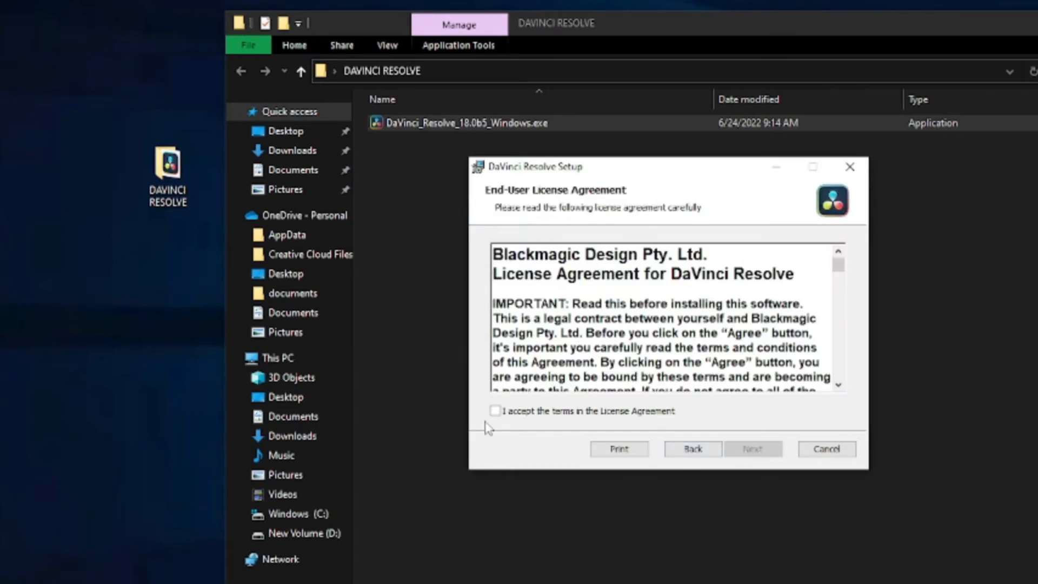
pyautogui.click(494, 411)
pyautogui.click(743, 454)
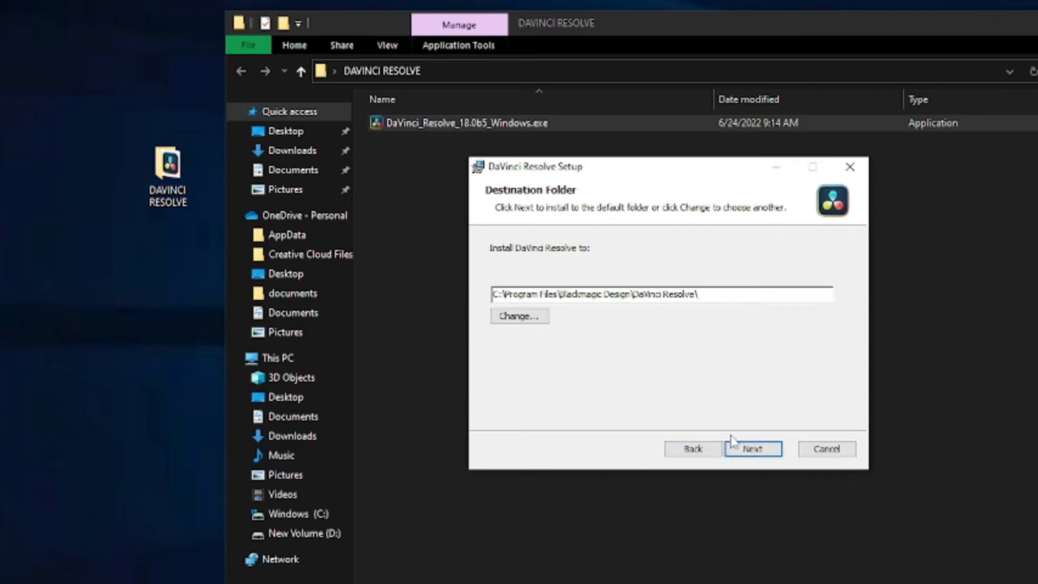
pyautogui.click(746, 442)
pyautogui.click(738, 448)
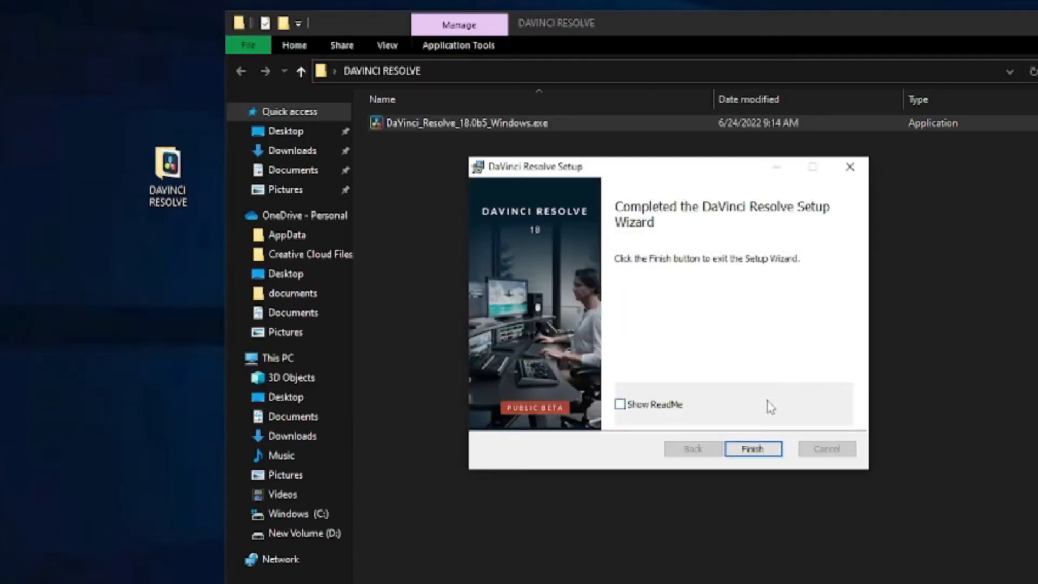
pyautogui.click(752, 449)
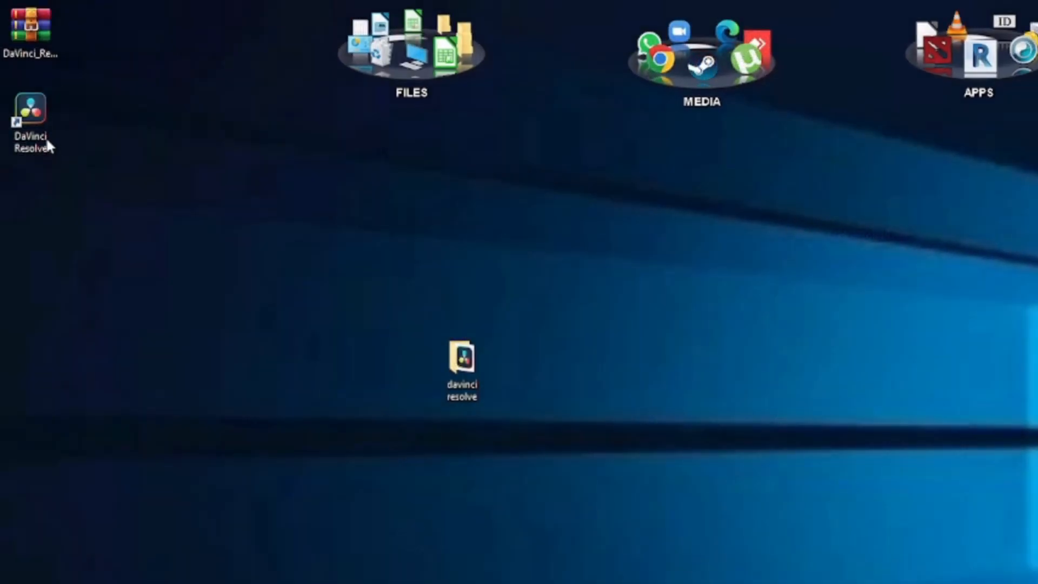
# Launch DaVinci Resolve from its desktop shortcut and go through the Quick Setup system check.
pyautogui.doubleClick(16, 89)
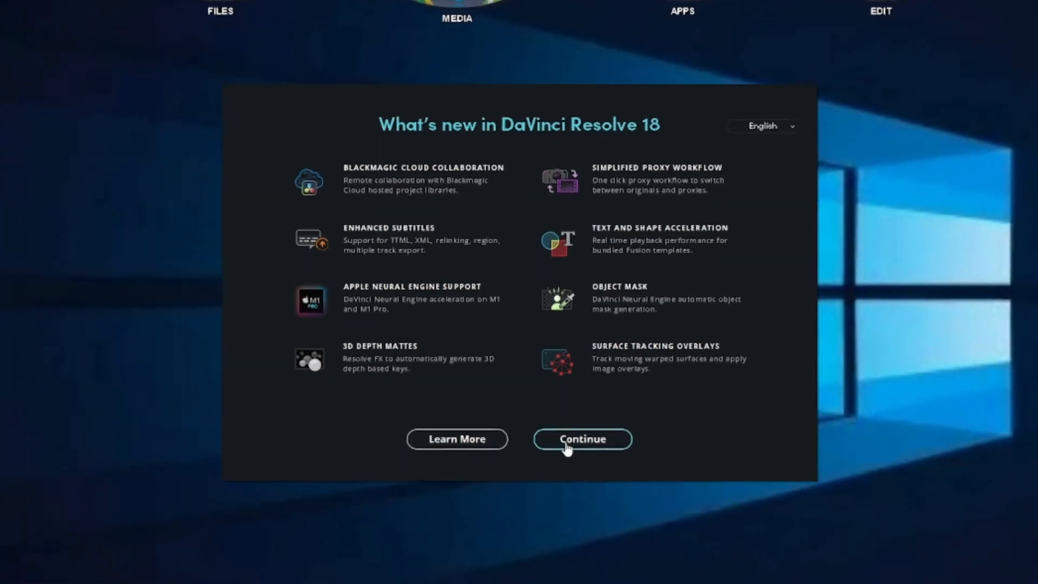
pyautogui.click(578, 484)
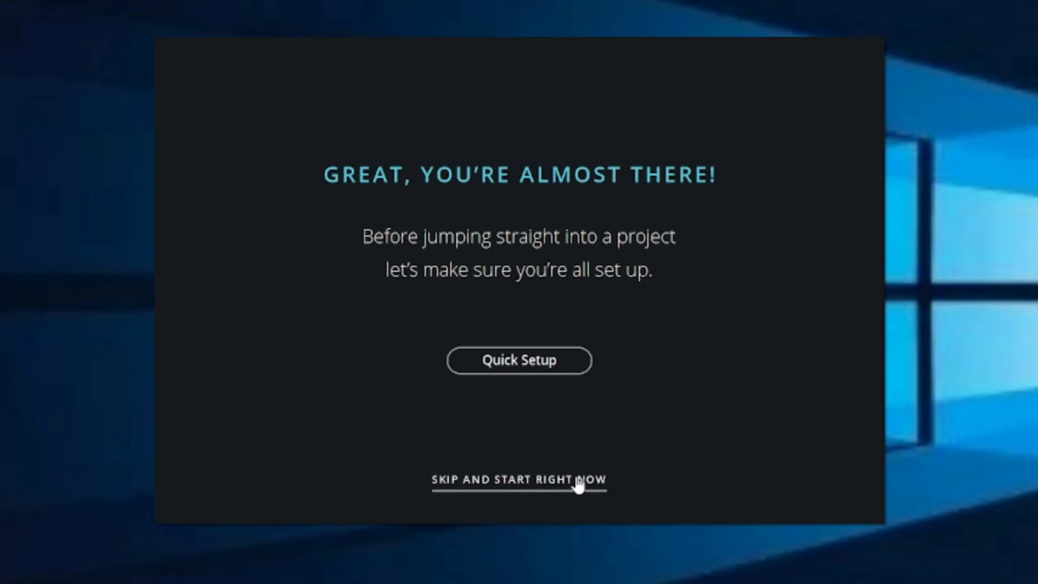
pyautogui.click(525, 362)
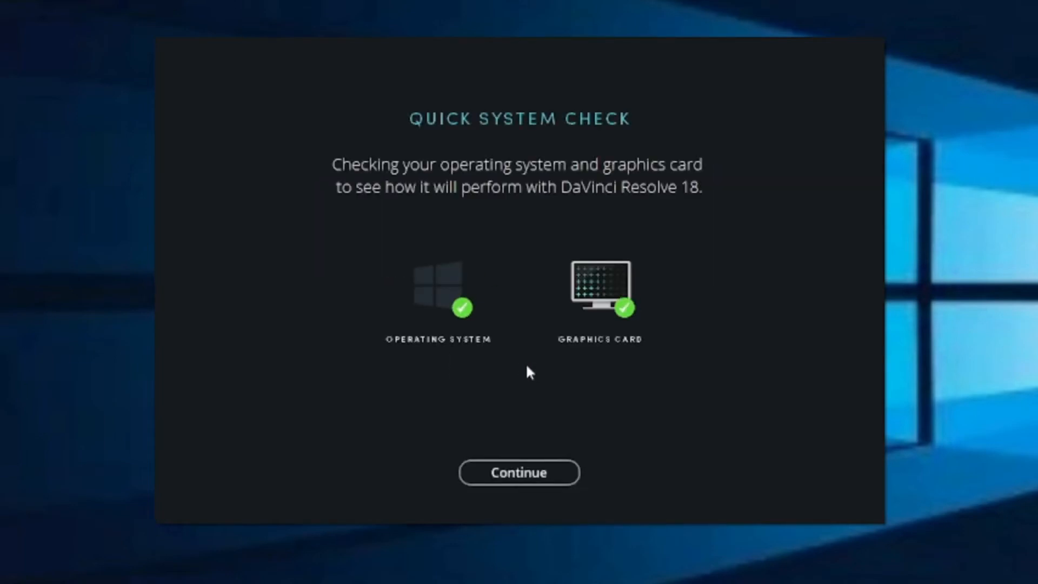
pyautogui.click(523, 476)
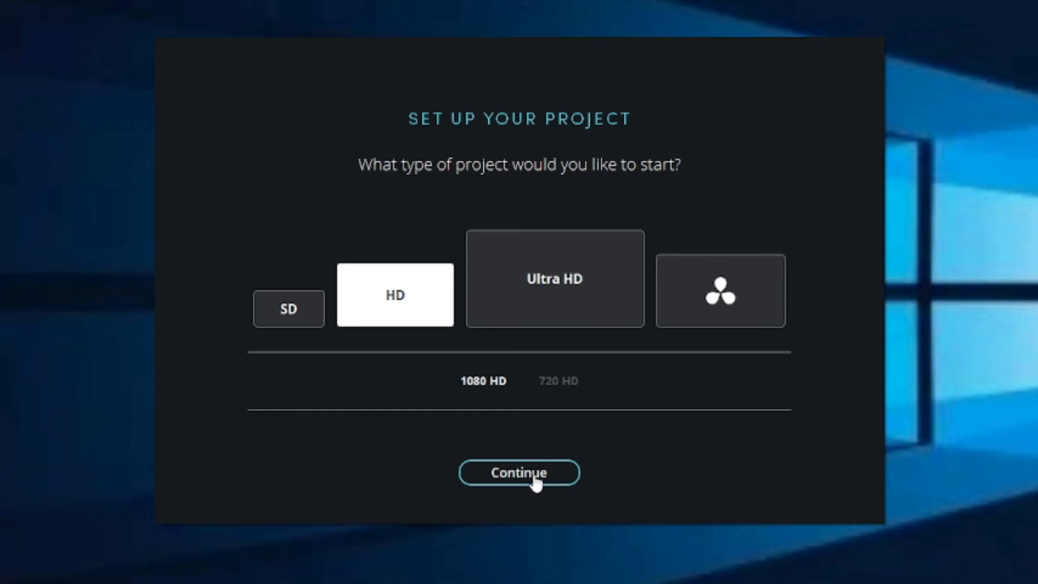
# Set the project type to Ultra HD 2160p, keep the default media location, and finish the Quick Setup.
pyautogui.click(556, 279)
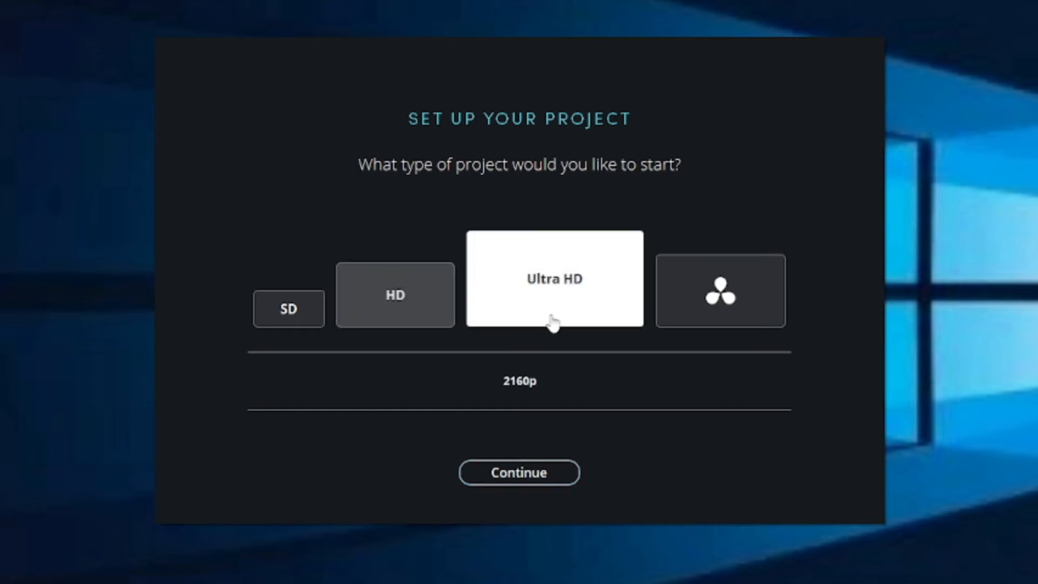
pyautogui.click(556, 475)
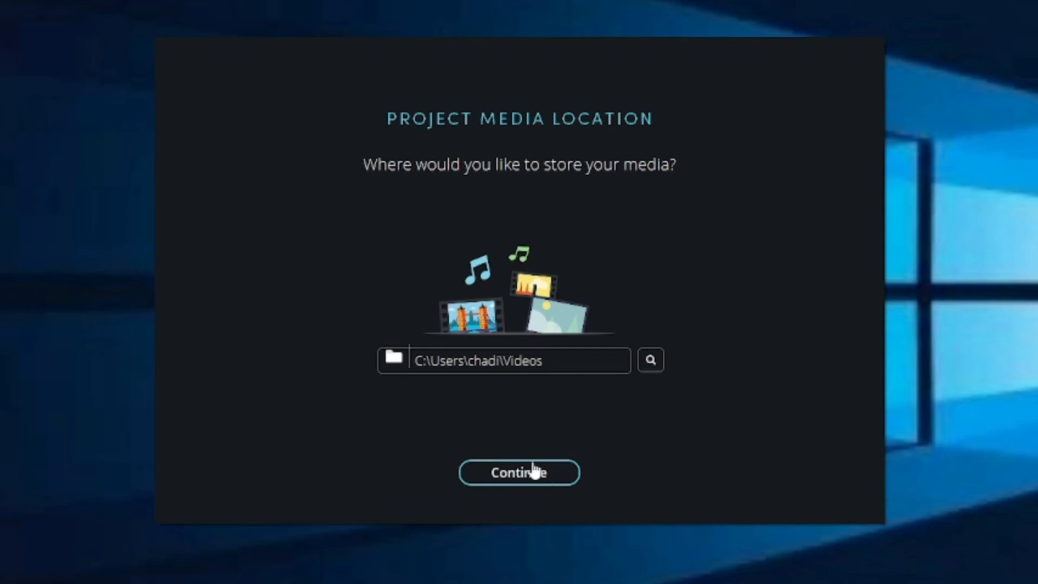
pyautogui.click(519, 479)
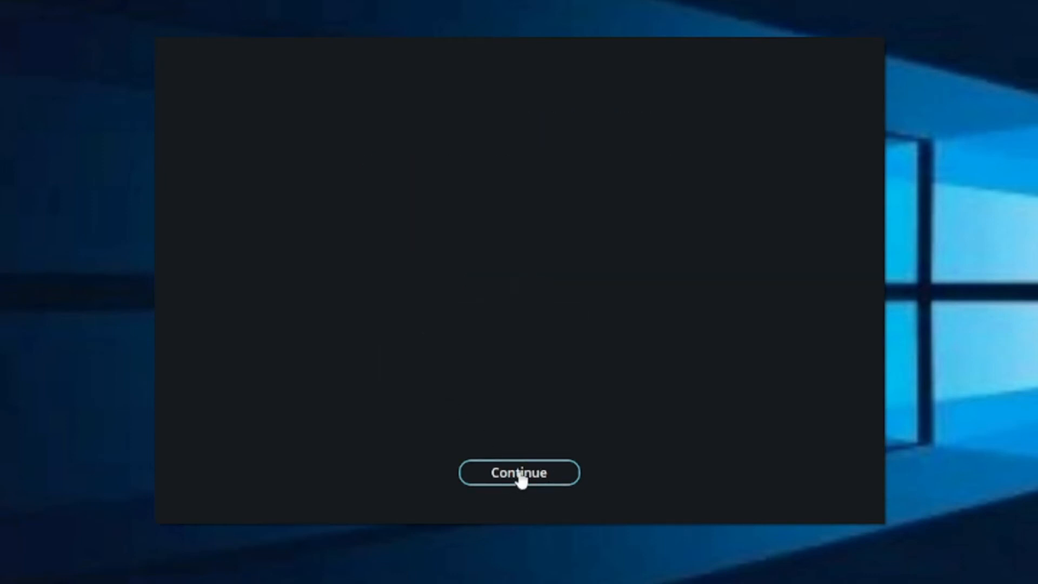
pyautogui.click(517, 478)
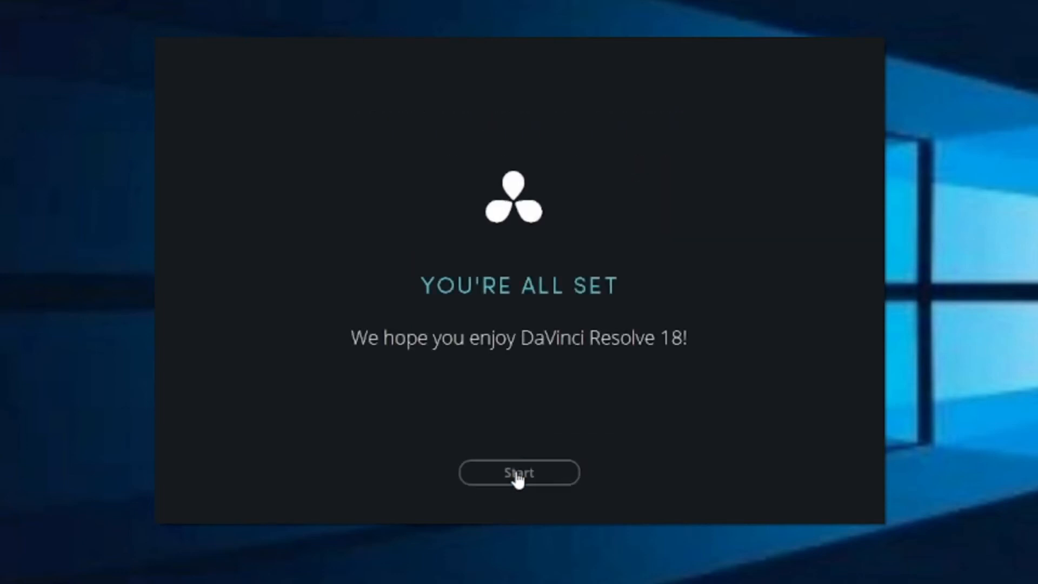
pyautogui.click(518, 478)
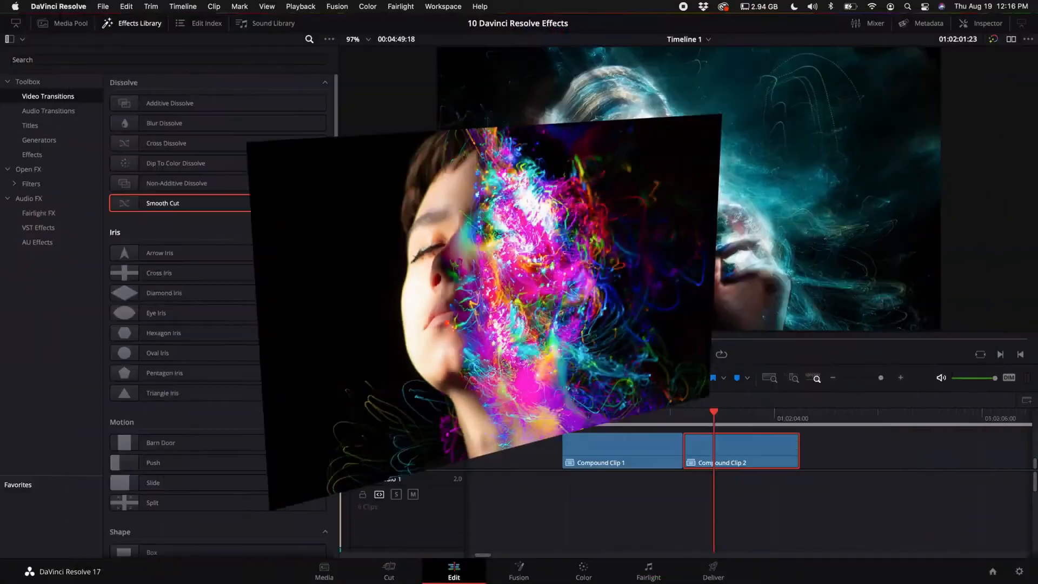
# Apply the Smooth Cut transition between Compound Clip 1 and Compound Clip 2 and play back the result.
pyautogui.moveTo(178, 203); pyautogui.dragTo(680, 446)
pyautogui.click(635, 421)
pyautogui.press('space')
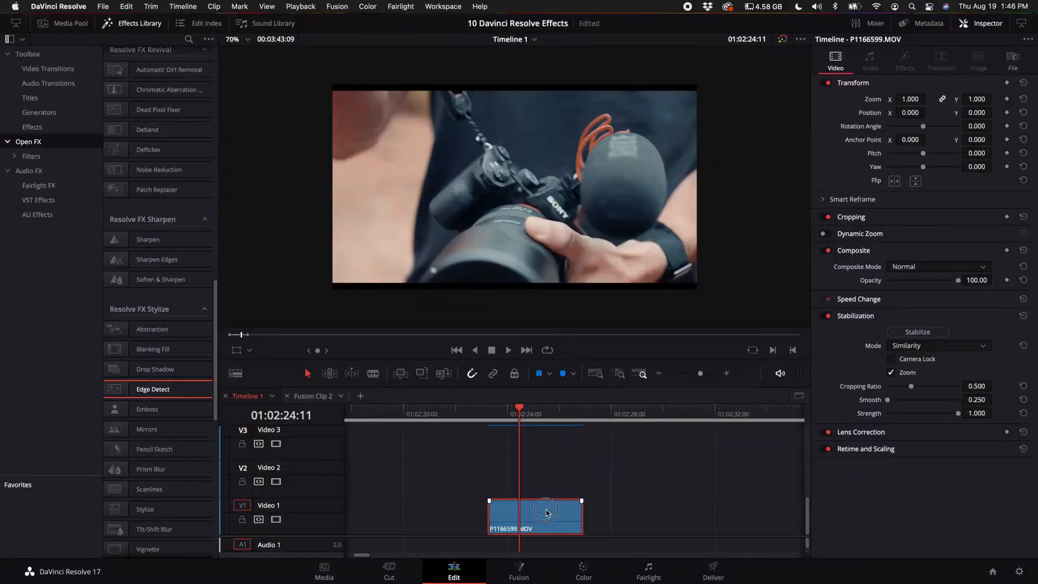
# Duplicate the P1166599.MOV clip onto Video 2 and apply the Edge Detect effect to the copy.
pyautogui.moveTo(545, 511); pyautogui.dragTo(546, 473)
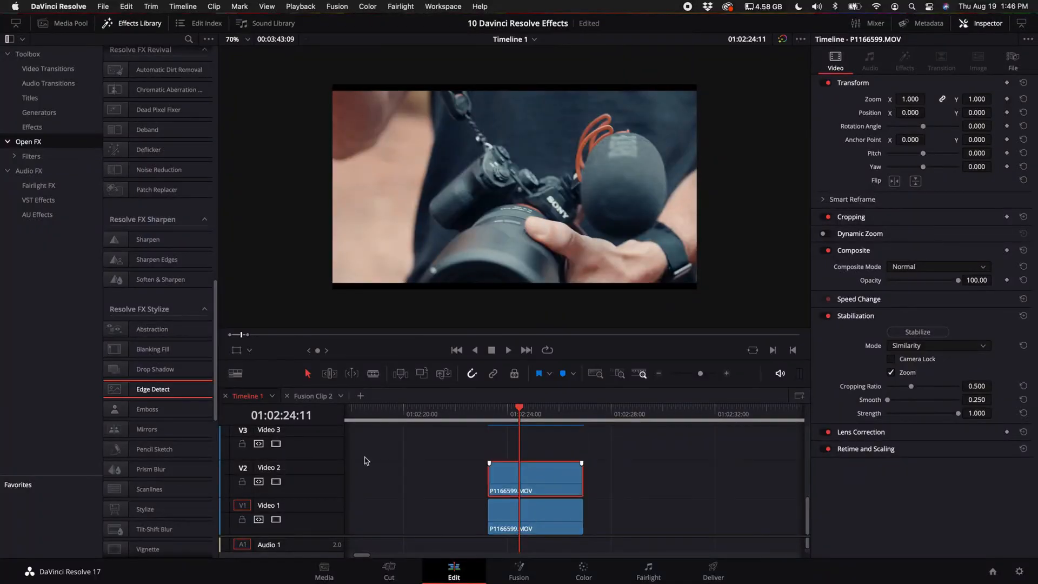
pyautogui.moveTo(154, 393); pyautogui.dragTo(511, 487)
# Scale the Video 2 copy to a zoom of 1.190, set its composite mode to Add, and open its effect settings.
pyautogui.moveTo(908, 99); pyautogui.dragTo(906, 99)
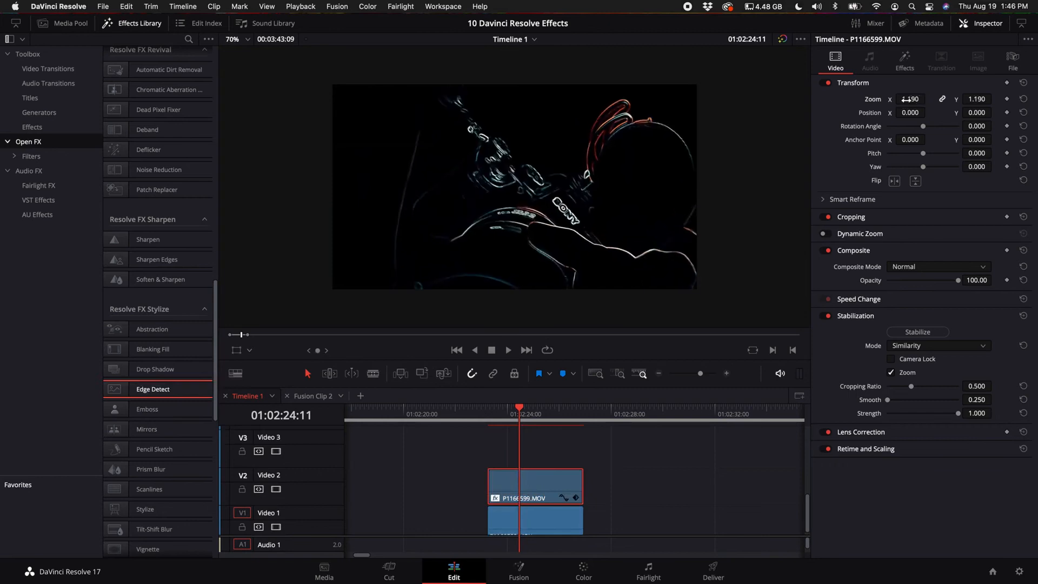
pyautogui.click(912, 268)
pyautogui.click(912, 297)
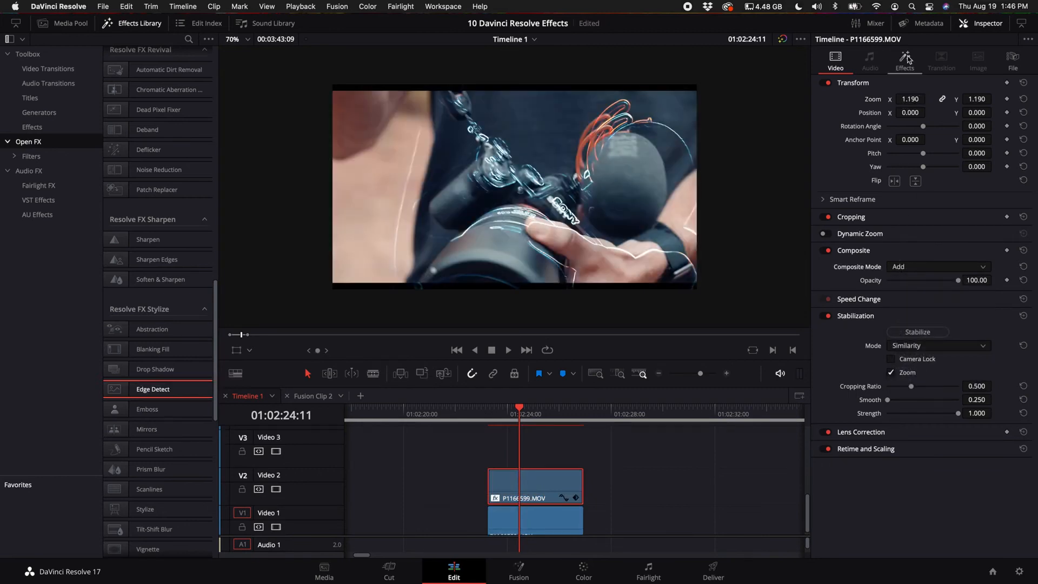
pyautogui.click(906, 60)
pyautogui.click(915, 149)
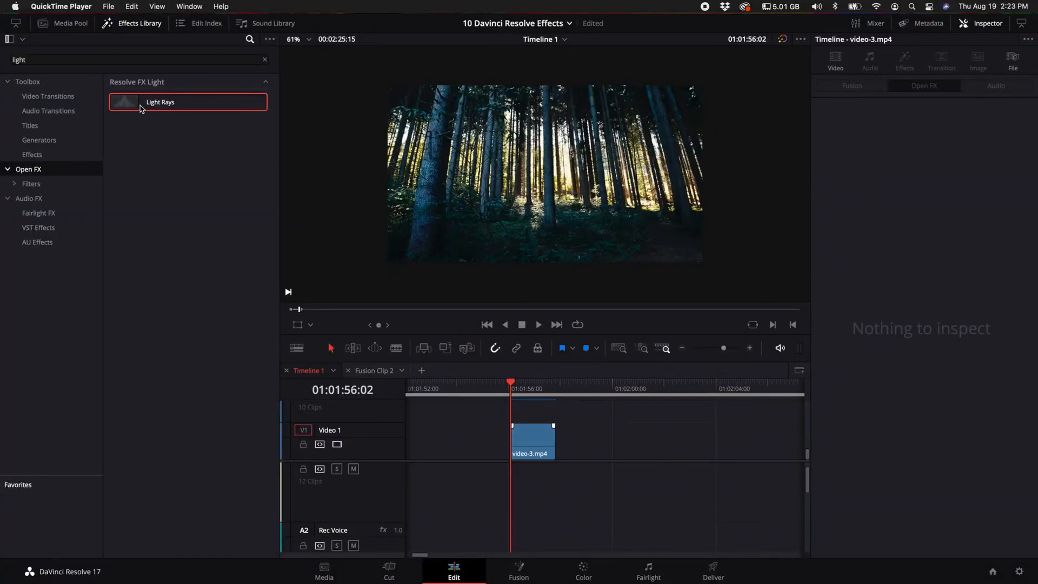
# Apply the Light Rays effect to video-3.mp4, adjust the ray length and position, and play back the clip.
pyautogui.moveTo(543, 453); pyautogui.dragTo(543, 453)
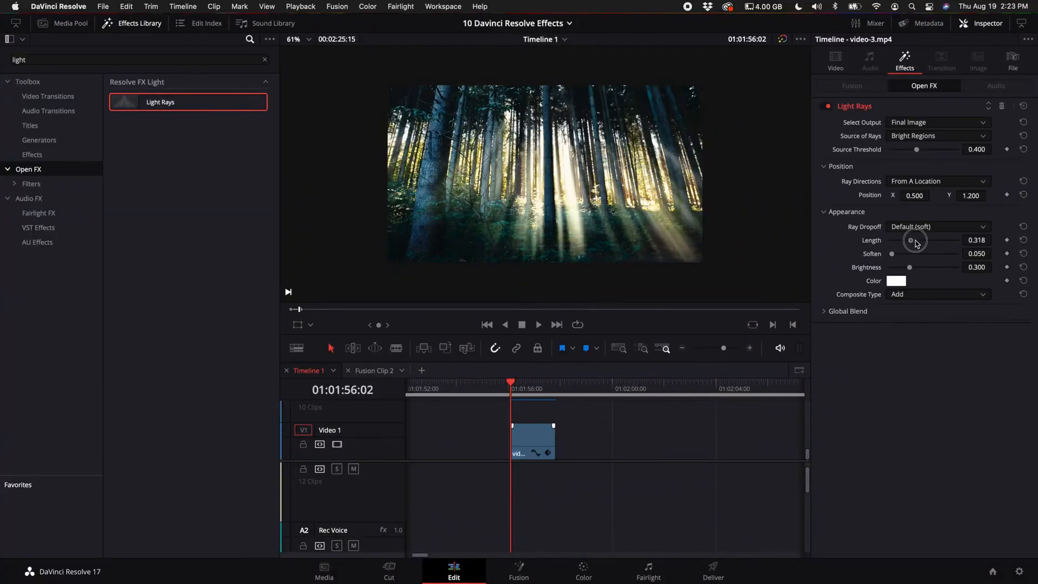
pyautogui.moveTo(903, 201); pyautogui.dragTo(818, 204)
pyautogui.press('space')
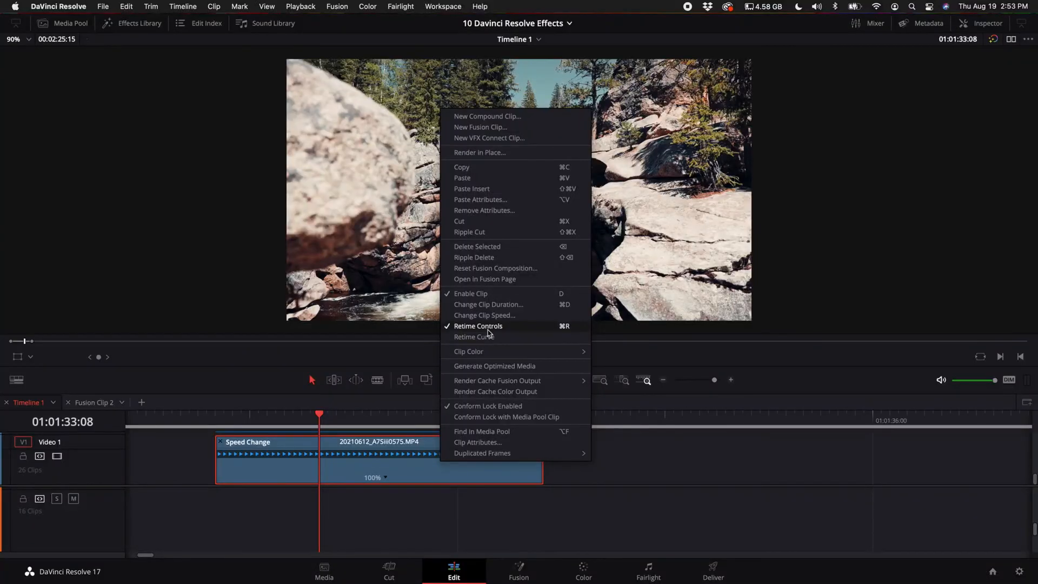
# Slow the 20210612_A7Siii0575.MP4 clip to 9% speed with the retime controls and adjust its Retime and Scaling settings.
pyautogui.press('Escape')
pyautogui.moveTo(533, 444); pyautogui.dragTo(510, 443)
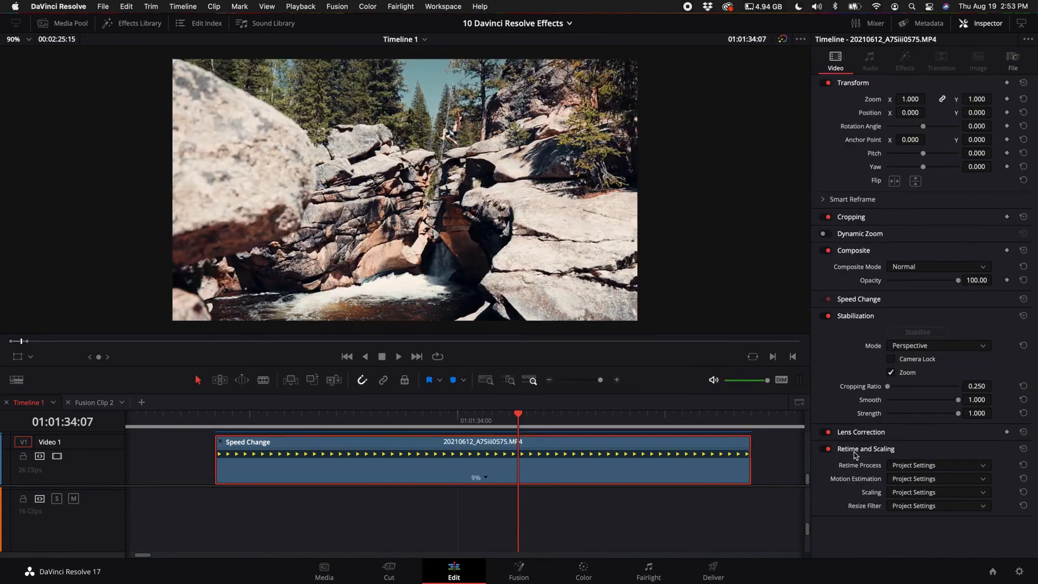
pyautogui.click(914, 513)
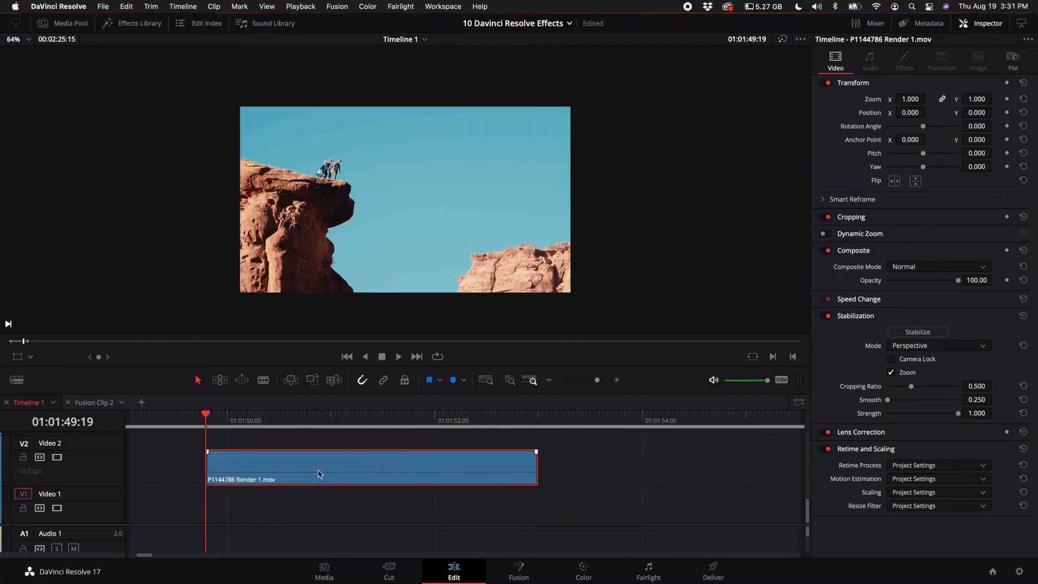
# Convert the P1144786 Render 1.mov clip into a new Fusion clip and open it on the Fusion page.
pyautogui.rightClick(318, 474)
pyautogui.click(357, 122)
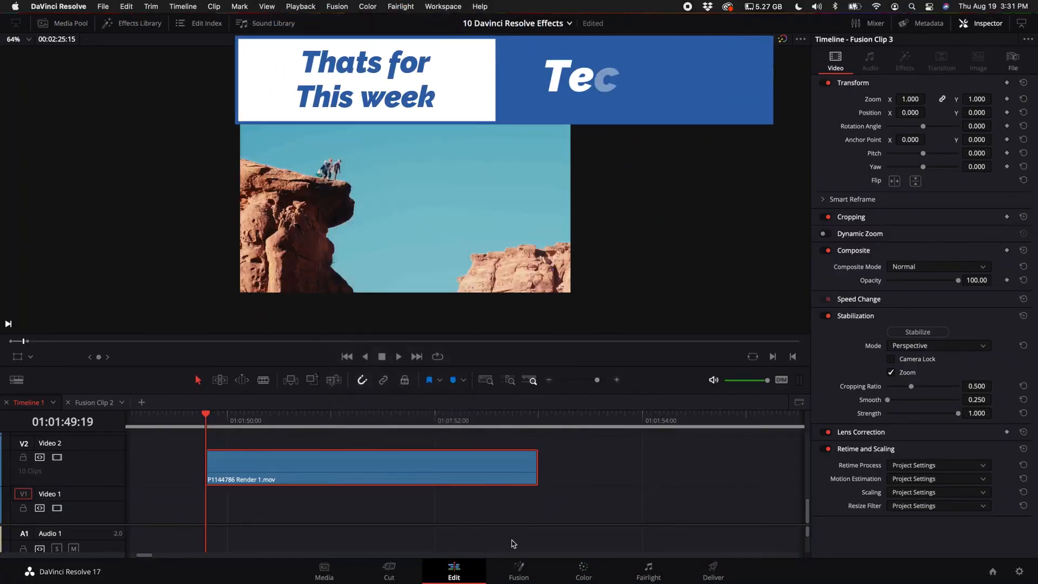
pyautogui.click(523, 573)
# Add a Delta Keyer after MediaIn1 and key out the sky by sampling its blue as the background color.
pyautogui.click(111, 470)
pyautogui.hotkey('shift', 'space')
pyautogui.write('d')
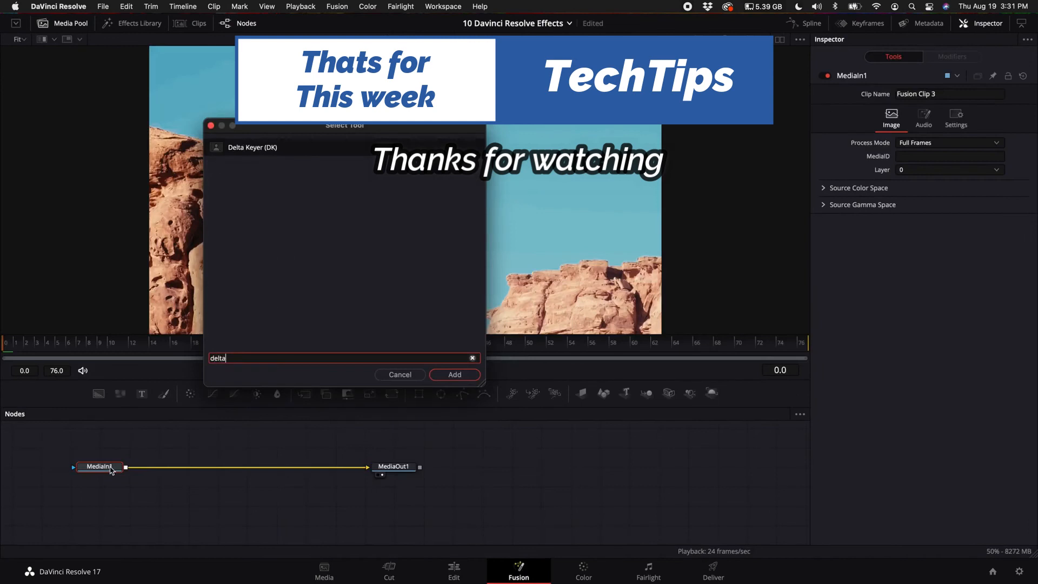
pyautogui.write('elta')
pyautogui.press('Return')
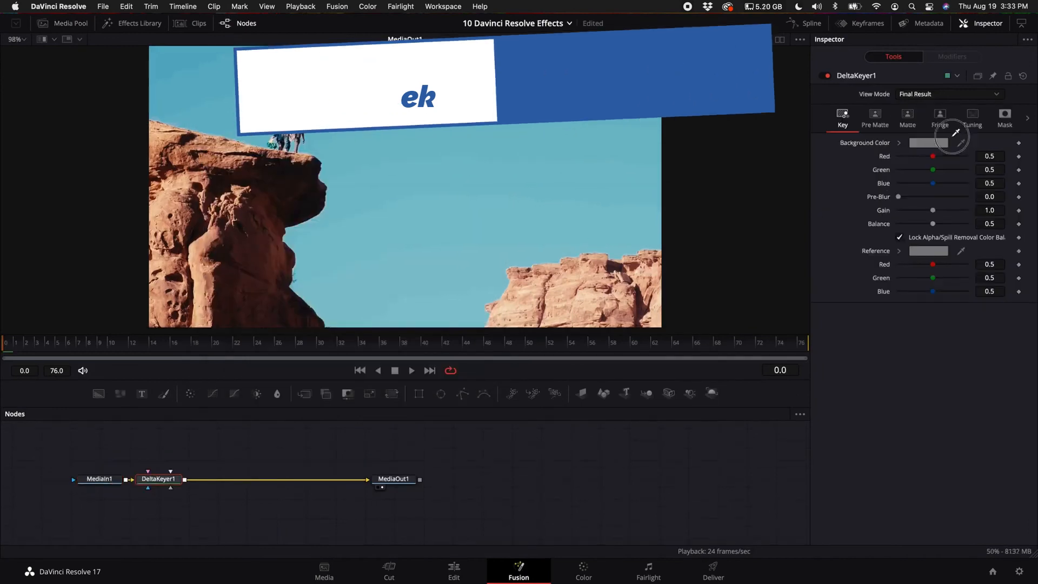
pyautogui.moveTo(960, 142); pyautogui.dragTo(438, 268)
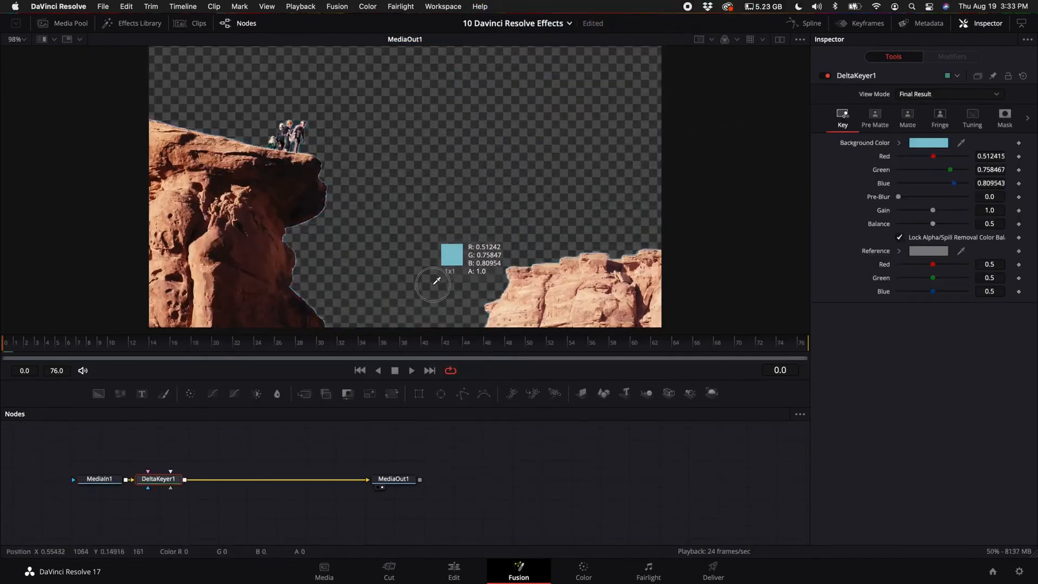